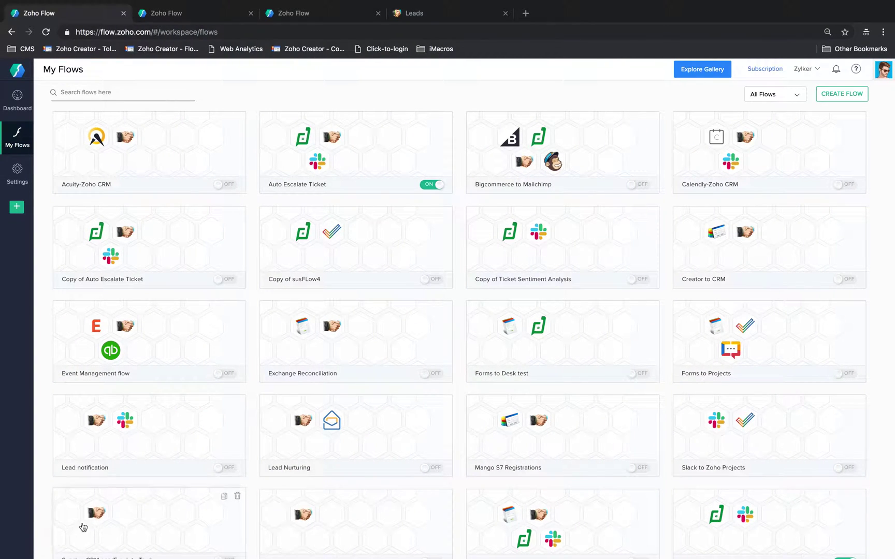
Step: Open the Lead Nurturing flow and delete its Send email to lead step
{"action": "left_click", "coordinate": [345, 444]}
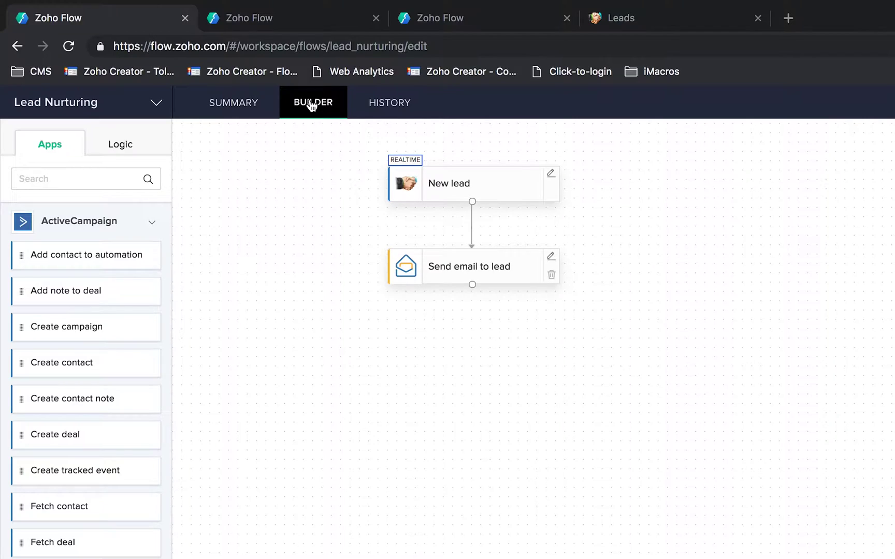
{"action": "left_click", "coordinate": [551, 276]}
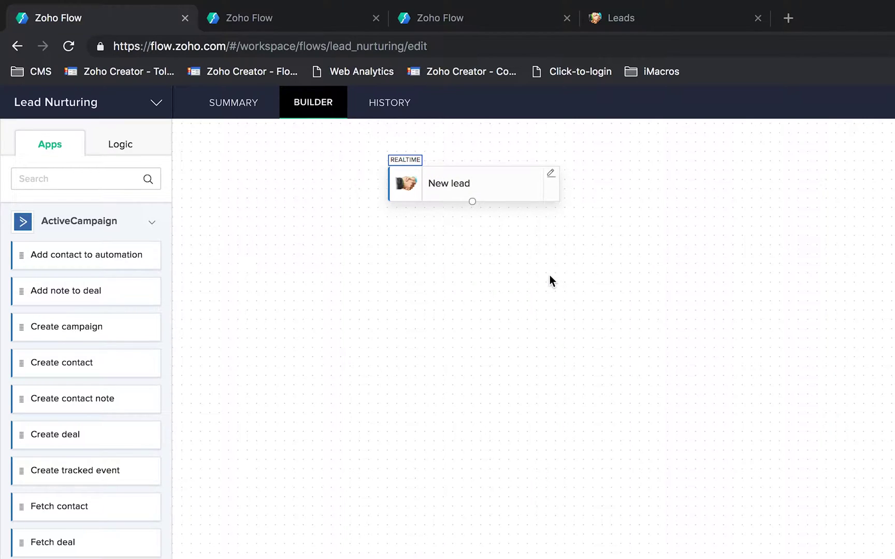
{"action": "left_click", "coordinate": [120, 144]}
Step: Place a Logic > Notification Send Email action directly after New lead
{"action": "left_click", "coordinate": [74, 379]}
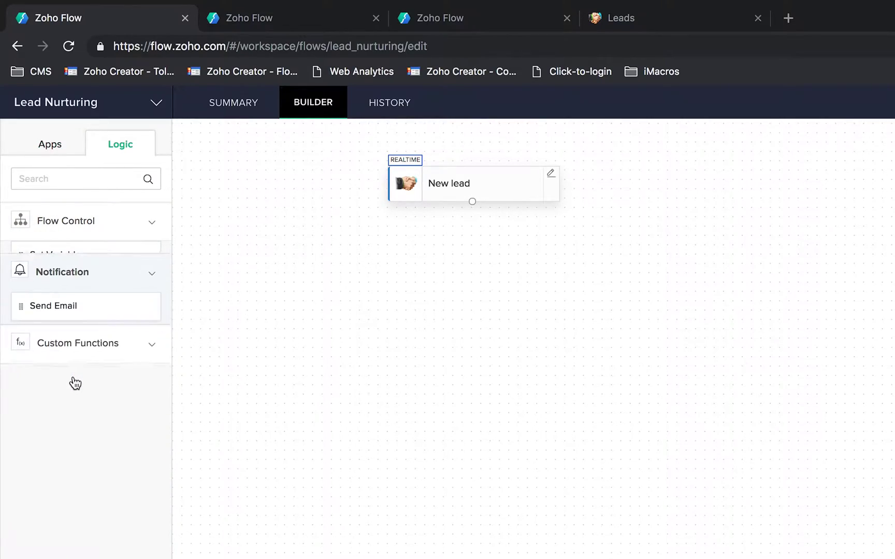
{"action": "left_click_drag", "start_coordinate": [52, 304], "coordinate": [349, 299]}
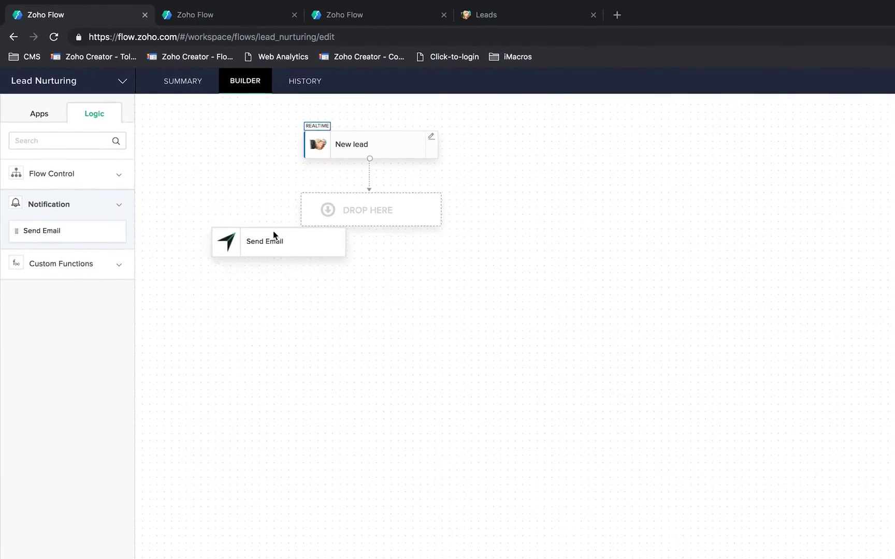
{"action": "left_click_drag", "start_coordinate": [273, 231], "coordinate": [336, 205]}
Step: Fill in the sender address, the lead's Email as recipient, subject 'Welcome to Zoho Flow' and a pasted thank-you message
{"action": "left_click", "coordinate": [477, 124]}
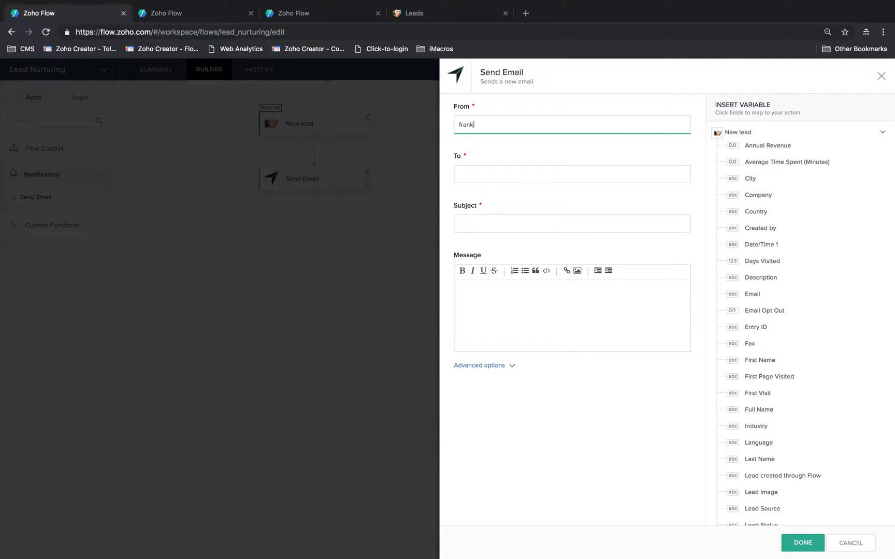
{"action": "left_click", "coordinate": [476, 173]}
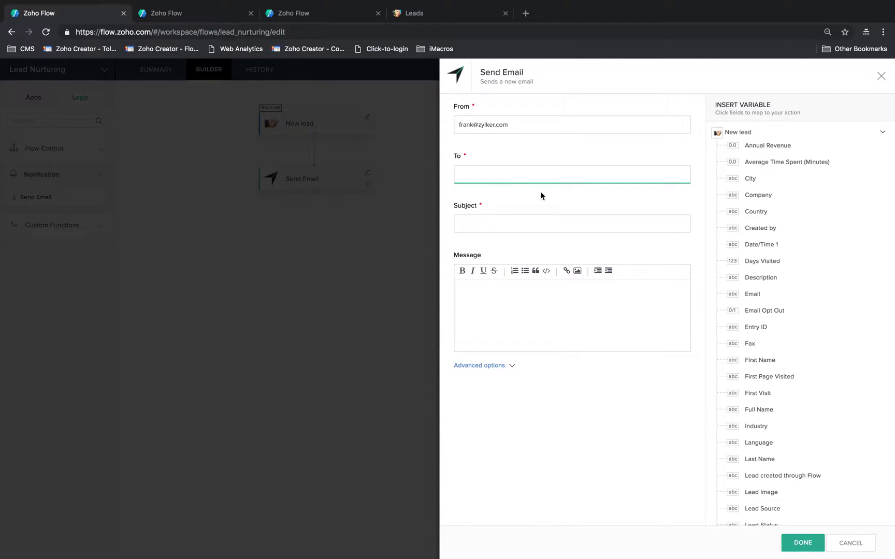
{"action": "left_click", "coordinate": [752, 294]}
{"action": "key", "text": "Tab"}
{"action": "type", "text": "Welcome to Zoho Flow"}
{"action": "left_click", "coordinate": [504, 296]}
{"action": "type", "text": "Thank you for choosing Zoho Flow for your app integrations"}
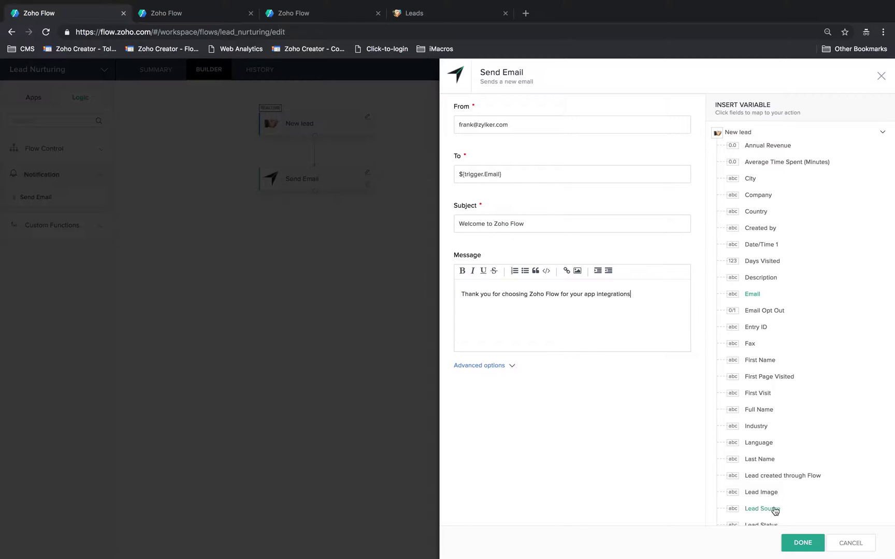
{"action": "left_click", "coordinate": [802, 544]}
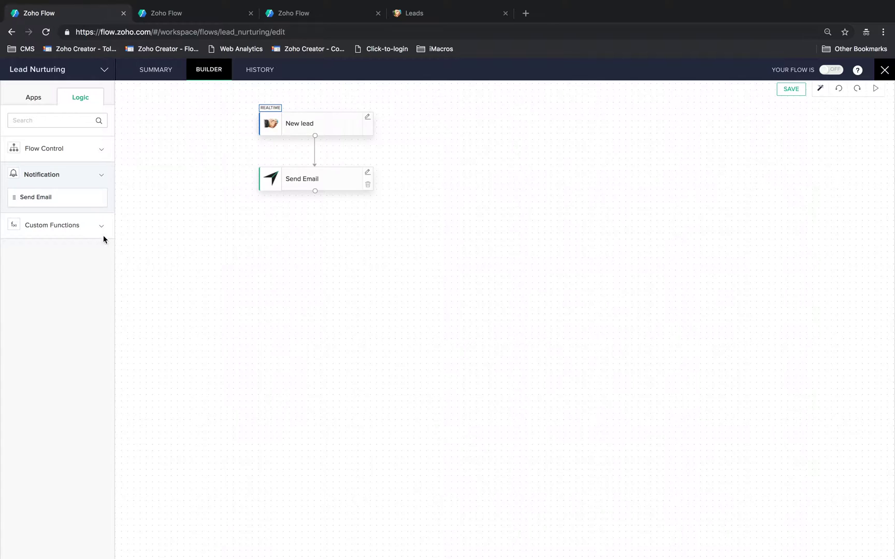
Step: Create a custom function named TranslateEmail with a string return type
{"action": "left_click", "coordinate": [80, 225]}
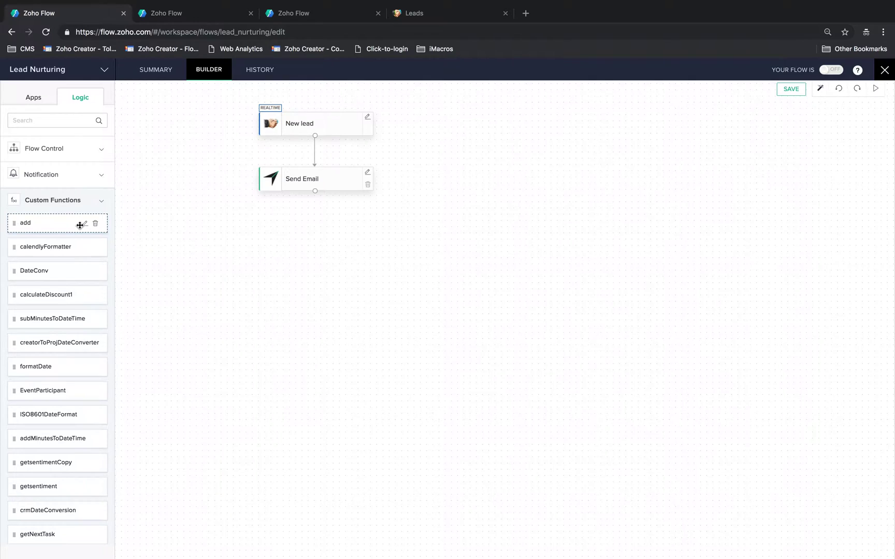
{"action": "scroll", "coordinate": [79, 226], "scroll_direction": "down", "scroll_amount": 15}
{"action": "left_click", "coordinate": [51, 529]}
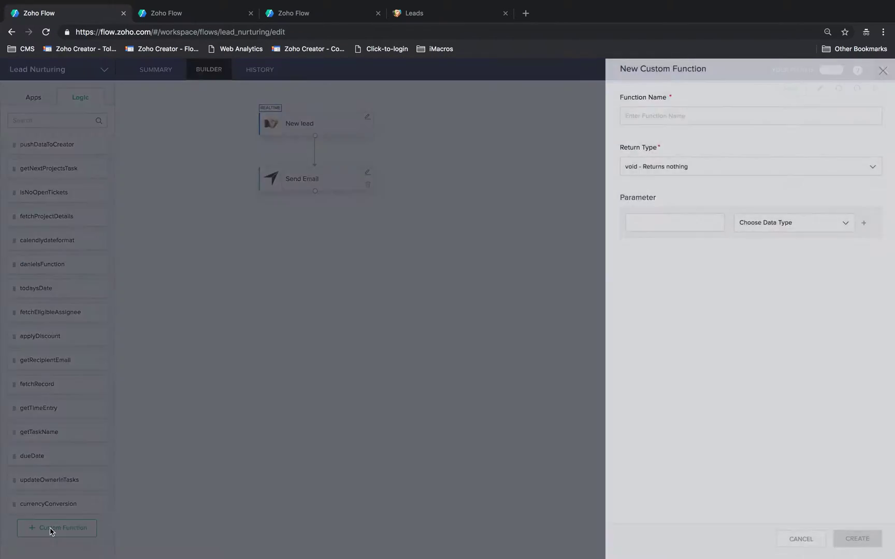
{"action": "left_click", "coordinate": [638, 118]}
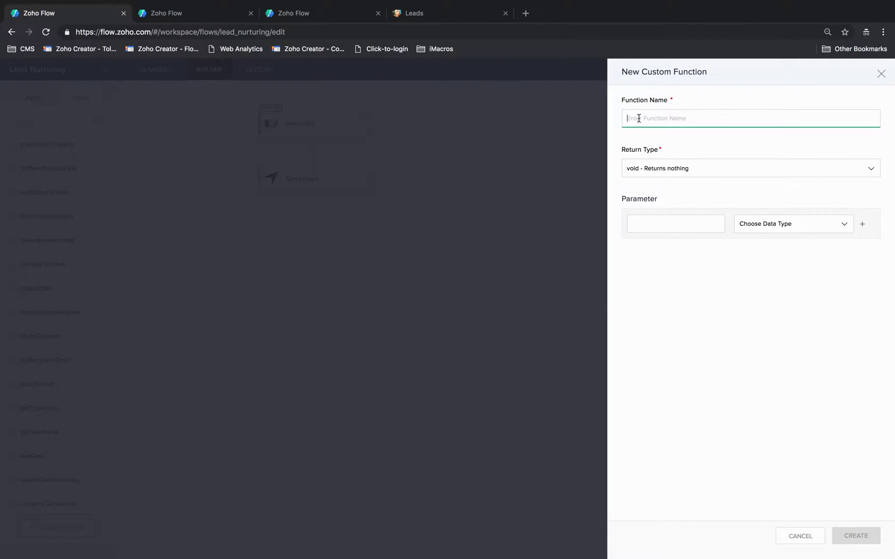
{"action": "type", "text": "TranslateEmail"}
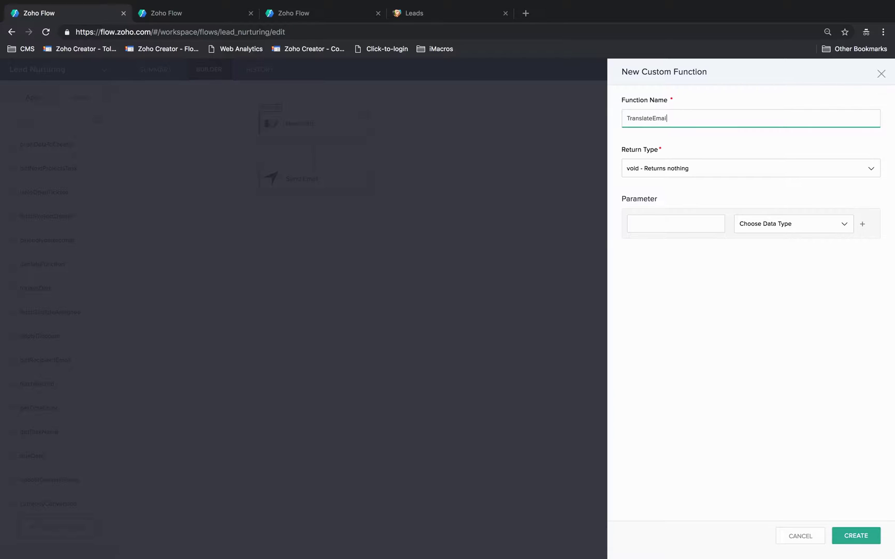
{"action": "left_click", "coordinate": [686, 169]}
{"action": "left_click", "coordinate": [652, 231]}
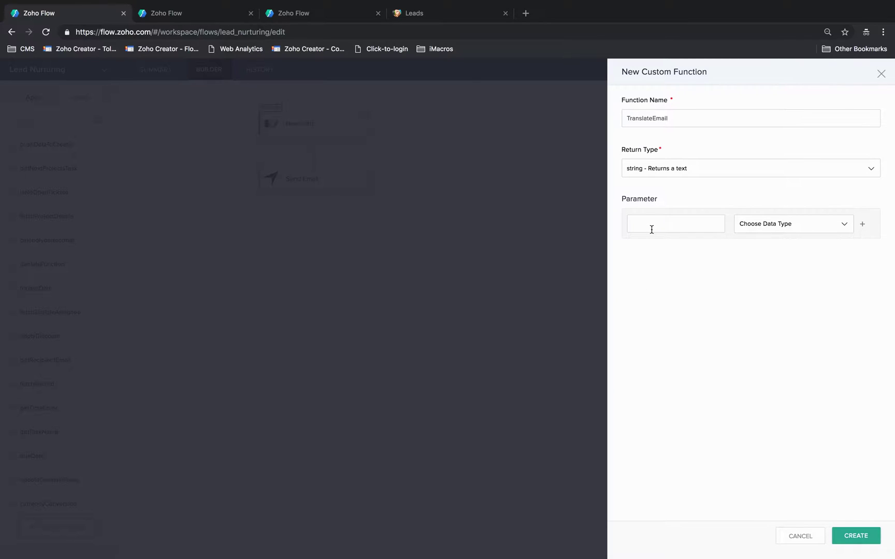
{"action": "left_click", "coordinate": [844, 536]}
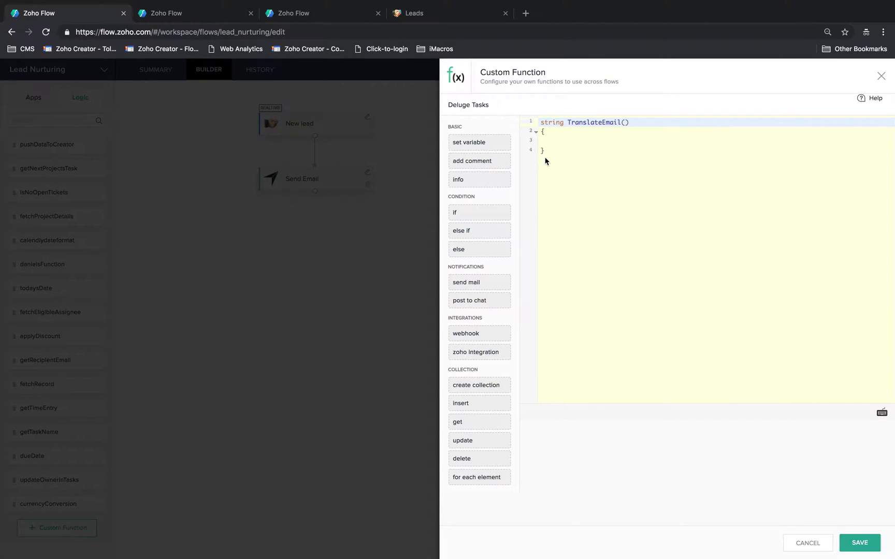
Step: Replace the starter code with the pasted Yandex translation Deluge function
{"action": "left_click_drag", "start_coordinate": [543, 150], "coordinate": [539, 120]}
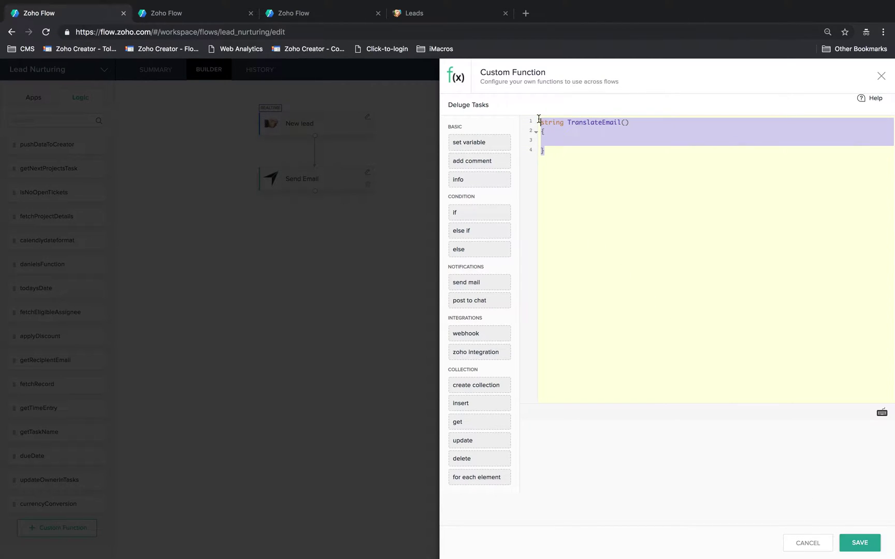
{"action": "key", "text": "BackSpace"}
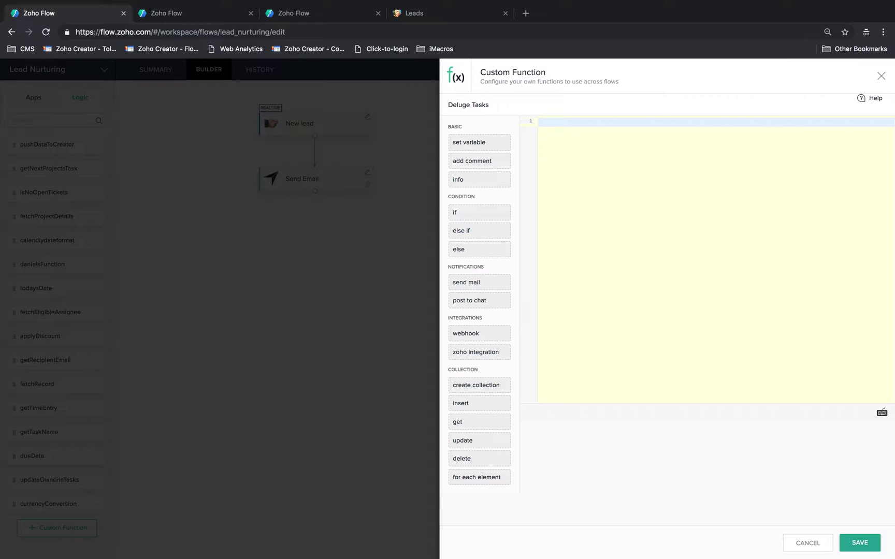
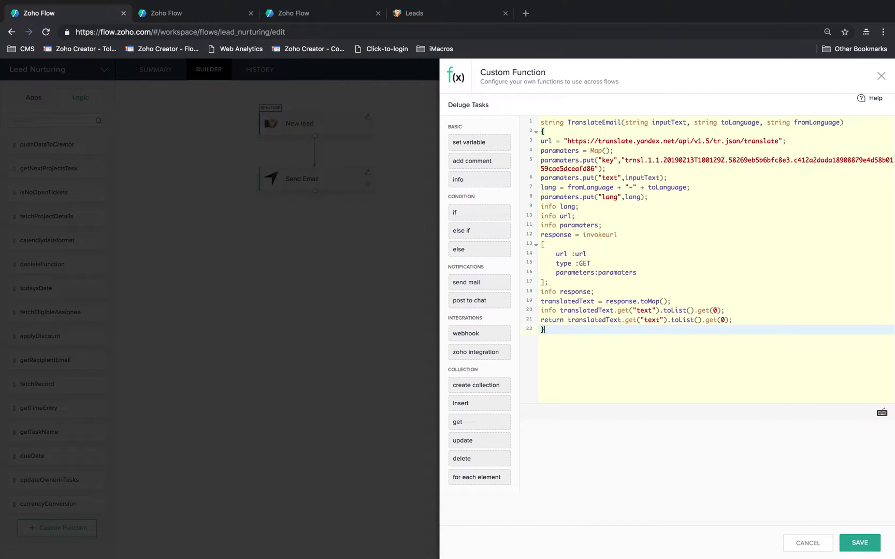
Step: Review the parameters, service URL, request lines, invokeurl call and response handling, then save the function
{"action": "left_click", "coordinate": [626, 122]}
{"action": "left_click_drag", "start_coordinate": [648, 123], "coordinate": [841, 122]}
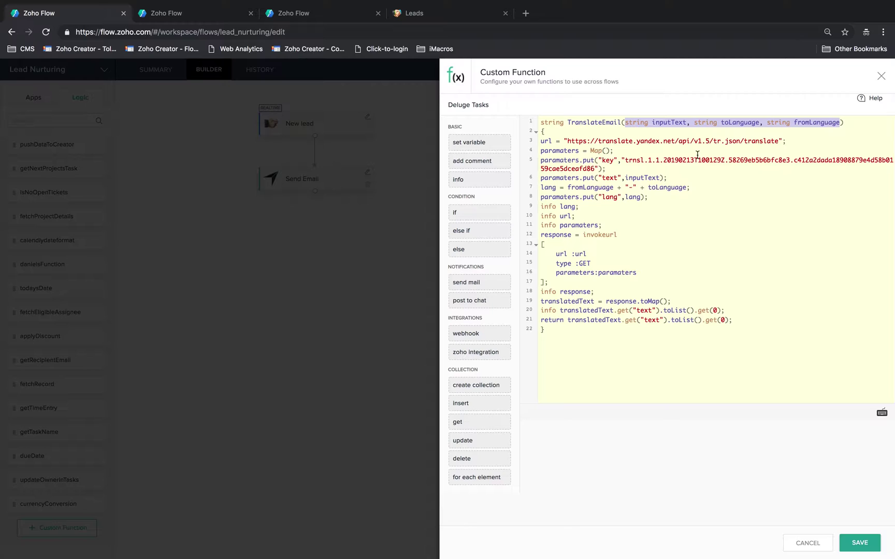
{"action": "left_click_drag", "start_coordinate": [565, 143], "coordinate": [781, 143]}
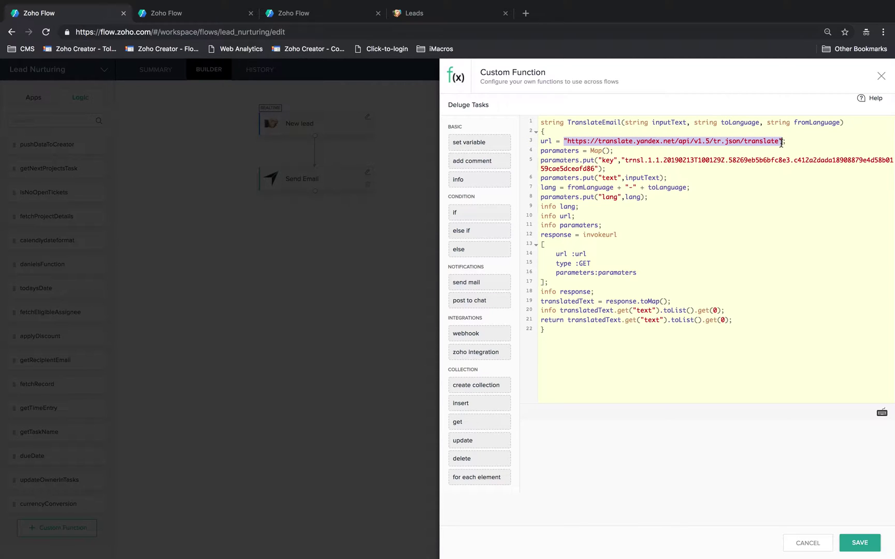
{"action": "left_click_drag", "start_coordinate": [541, 160], "coordinate": [649, 198]}
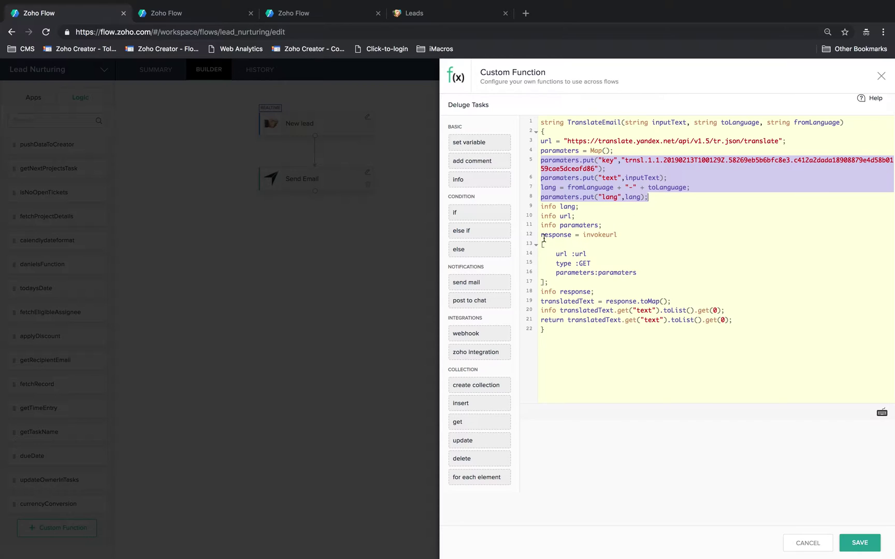
{"action": "left_click_drag", "start_coordinate": [541, 236], "coordinate": [624, 237]}
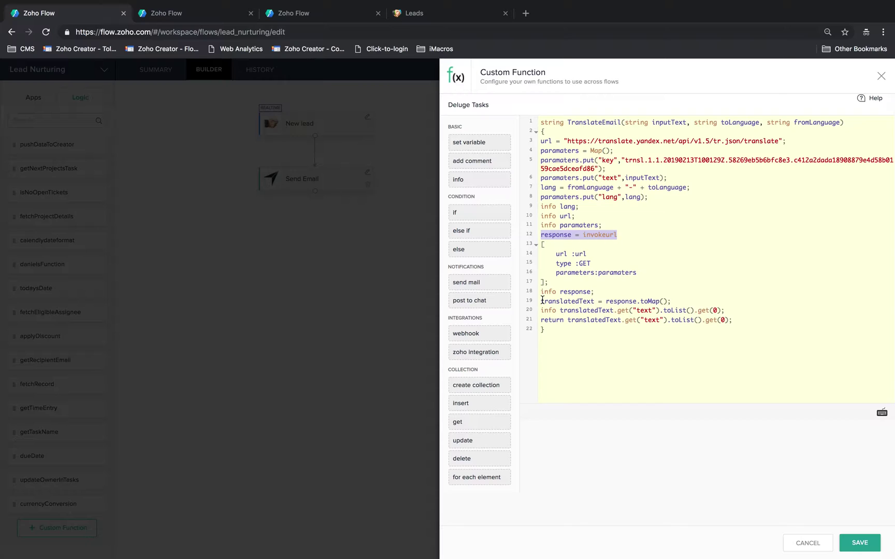
{"action": "left_click_drag", "start_coordinate": [560, 293], "coordinate": [735, 319]}
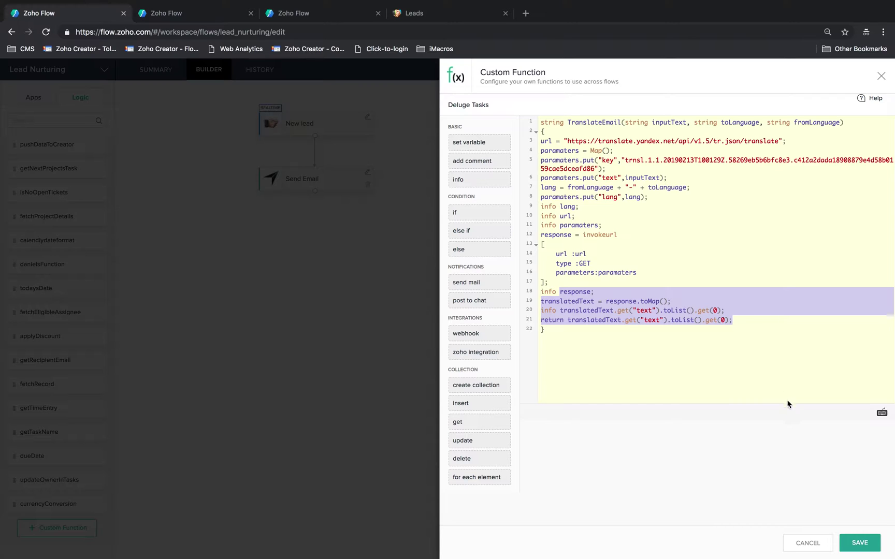
{"action": "left_click", "coordinate": [856, 544]}
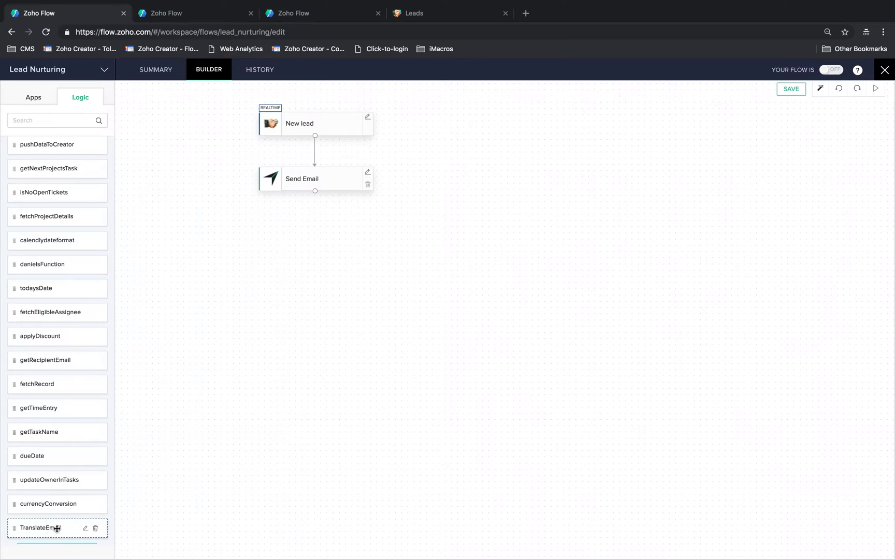
Step: Move Send Email down and insert TranslateEmail between New lead and Send Email
{"action": "scroll", "coordinate": [56, 531], "scroll_direction": "down", "scroll_amount": 1}
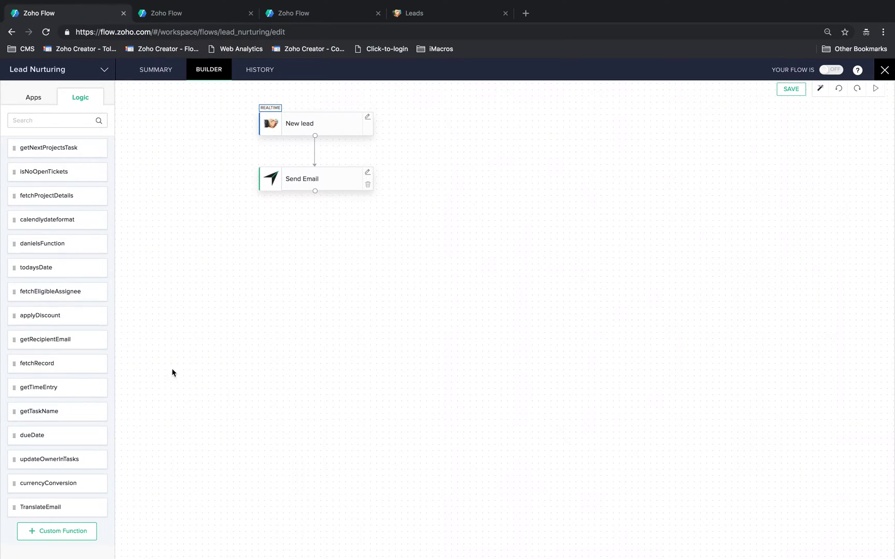
{"action": "left_click_drag", "start_coordinate": [321, 169], "coordinate": [322, 244]}
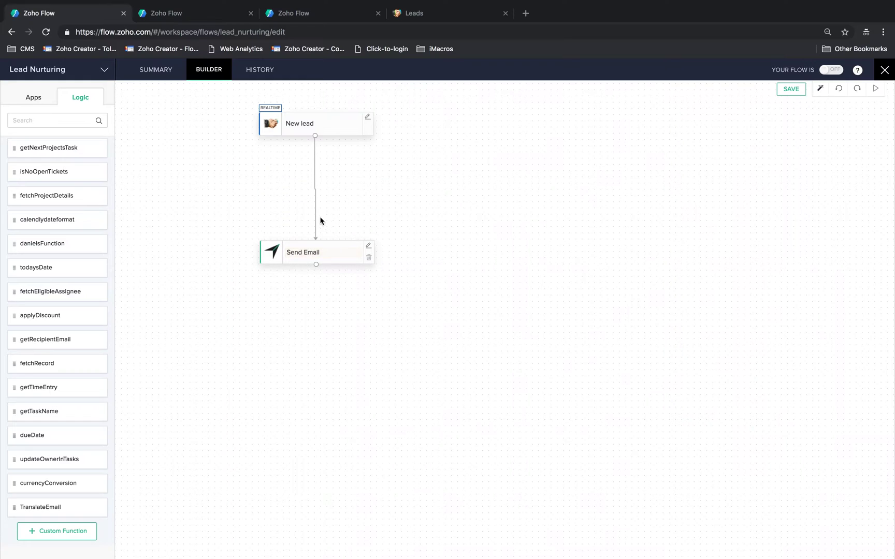
{"action": "left_click_drag", "start_coordinate": [34, 508], "coordinate": [289, 179]}
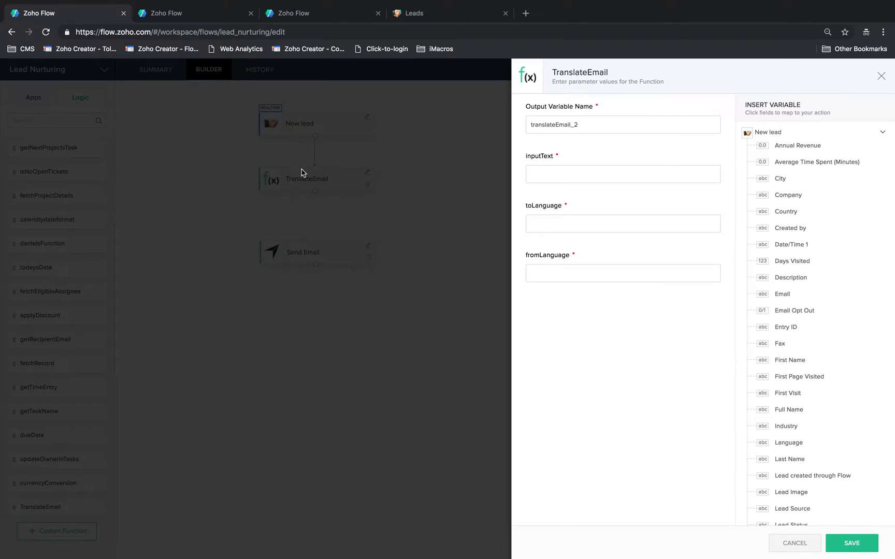
Step: Set the first TranslateEmail to translate the welcome sentence from en into the lead's Language
{"action": "left_click", "coordinate": [547, 176]}
{"action": "type", "text": "Welcome to Zoho Flow"}
{"action": "left_click", "coordinate": [544, 222]}
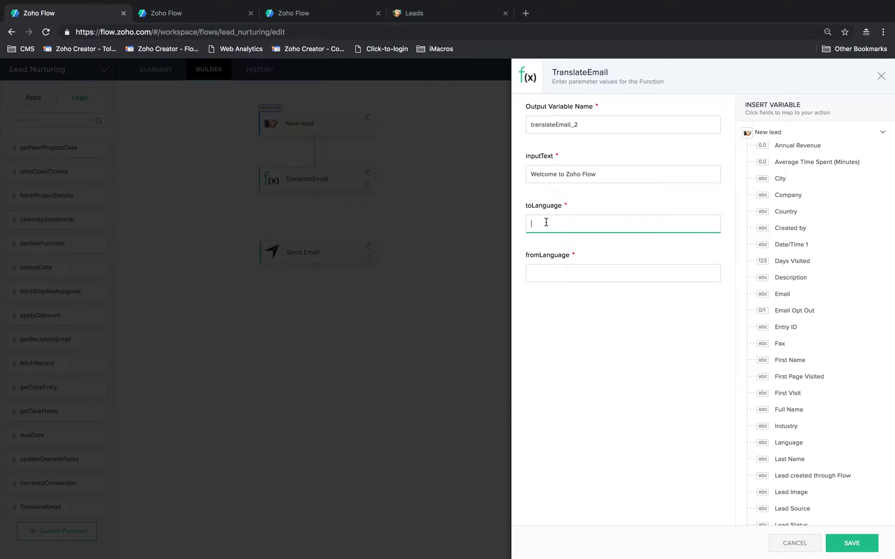
{"action": "left_click", "coordinate": [782, 440]}
{"action": "left_click", "coordinate": [545, 274]}
{"action": "type", "text": "en"}
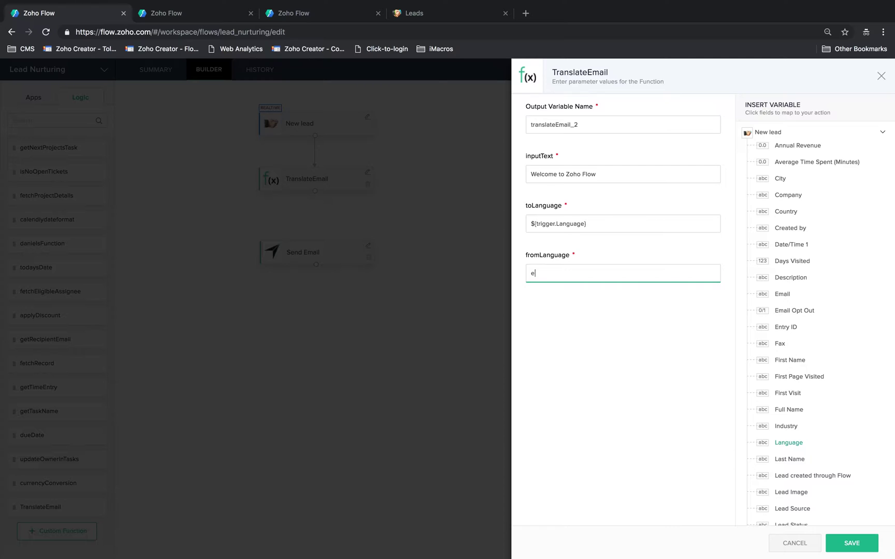
{"action": "left_click", "coordinate": [848, 542]}
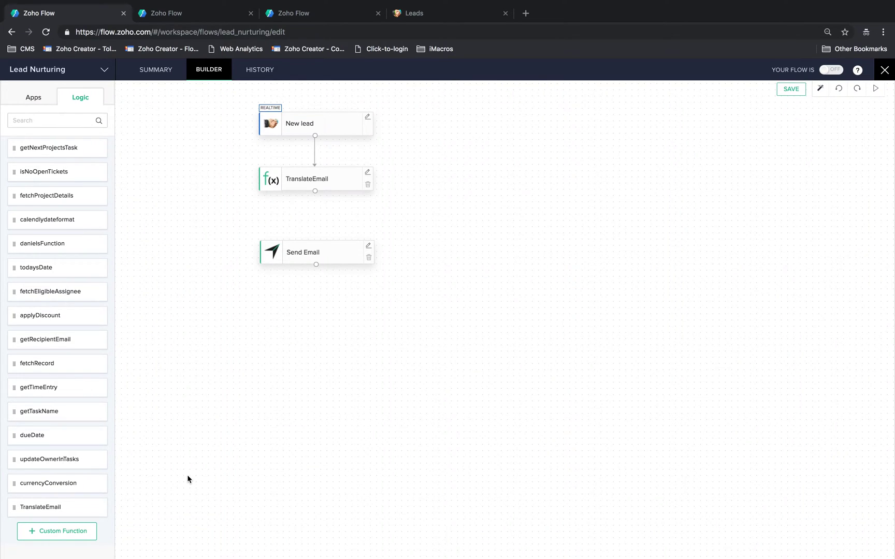
Step: Add a second TranslateEmail translating the thank-you sentence from en into the lead's Language
{"action": "mouse_move", "coordinate": [58, 508]}
{"action": "left_click_drag", "start_coordinate": [57, 510], "coordinate": [369, 206]}
{"action": "left_click", "coordinate": [562, 177]}
{"action": "type", "text": "Thank you for choosing Zoho Flow for your app integrations"}
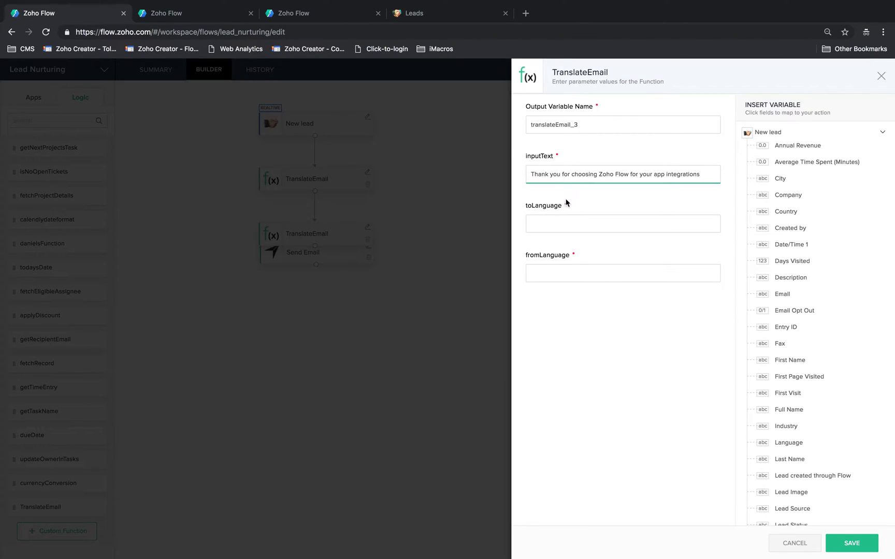
{"action": "left_click", "coordinate": [548, 223]}
{"action": "left_click", "coordinate": [789, 443]}
{"action": "left_click", "coordinate": [551, 271]}
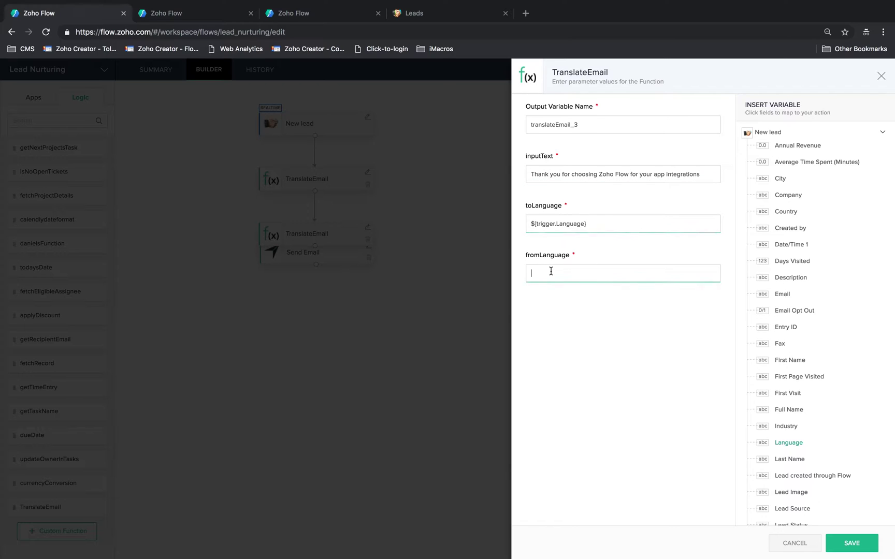
{"action": "type", "text": "en"}
{"action": "left_click", "coordinate": [847, 543]}
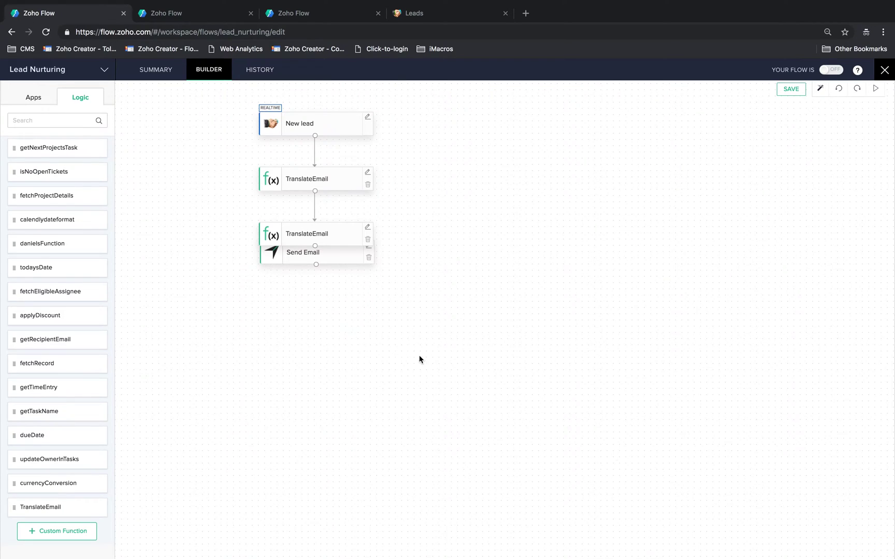
Step: Reposition Send Email below the second TranslateEmail and connect the two
{"action": "left_click_drag", "start_coordinate": [342, 261], "coordinate": [341, 316]}
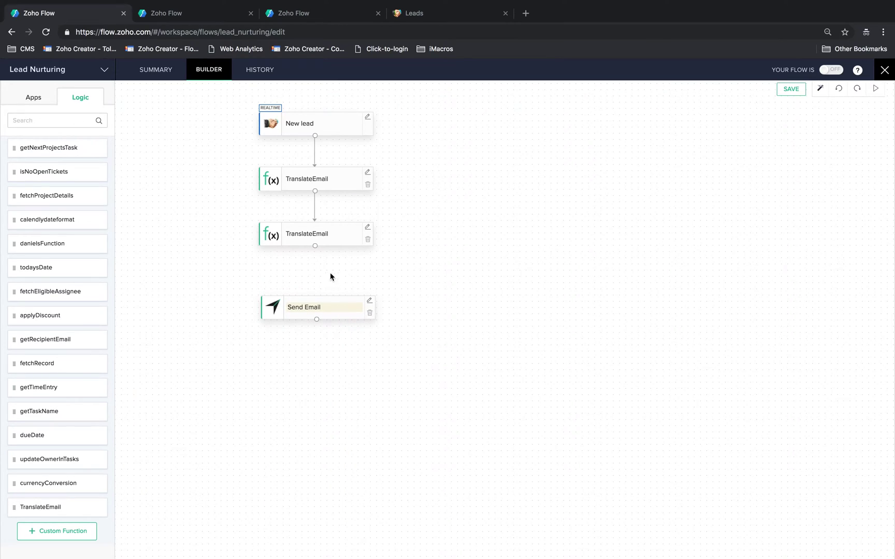
{"action": "left_click_drag", "start_coordinate": [315, 246], "coordinate": [317, 301]}
{"action": "left_click", "coordinate": [370, 301]}
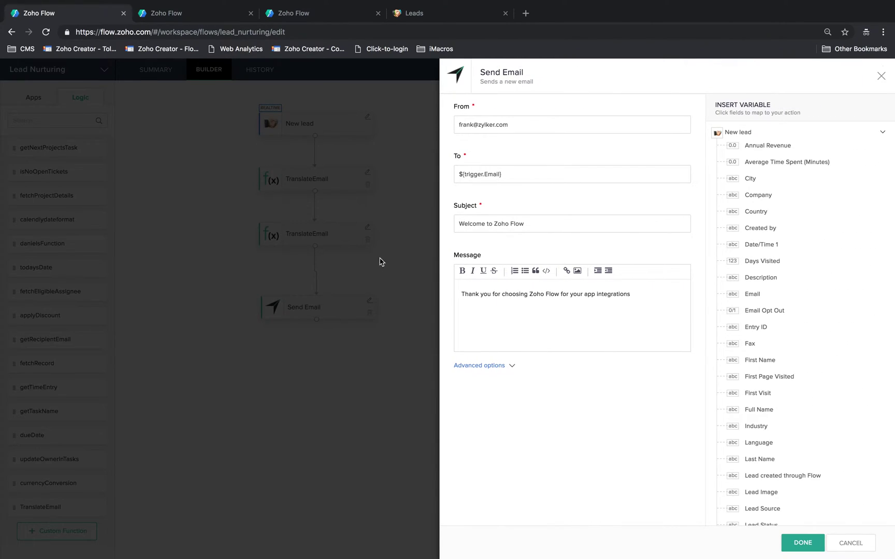
Step: Replace the email subject with ${translateEmail_2} and the message with ${translateEmail_3}
{"action": "left_click_drag", "start_coordinate": [542, 224], "coordinate": [456, 222]}
{"action": "key", "text": "BackSpace"}
{"action": "left_click", "coordinate": [750, 135]}
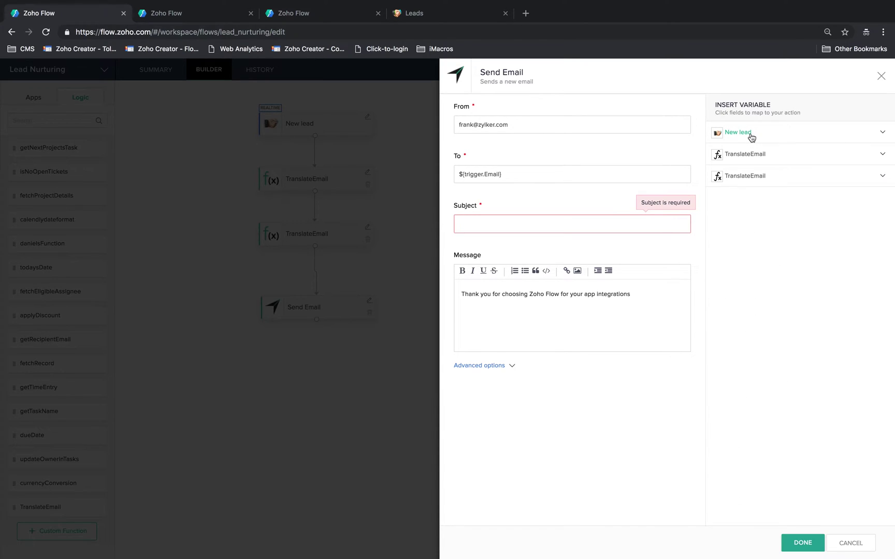
{"action": "left_click", "coordinate": [757, 154]}
{"action": "left_click", "coordinate": [765, 167]}
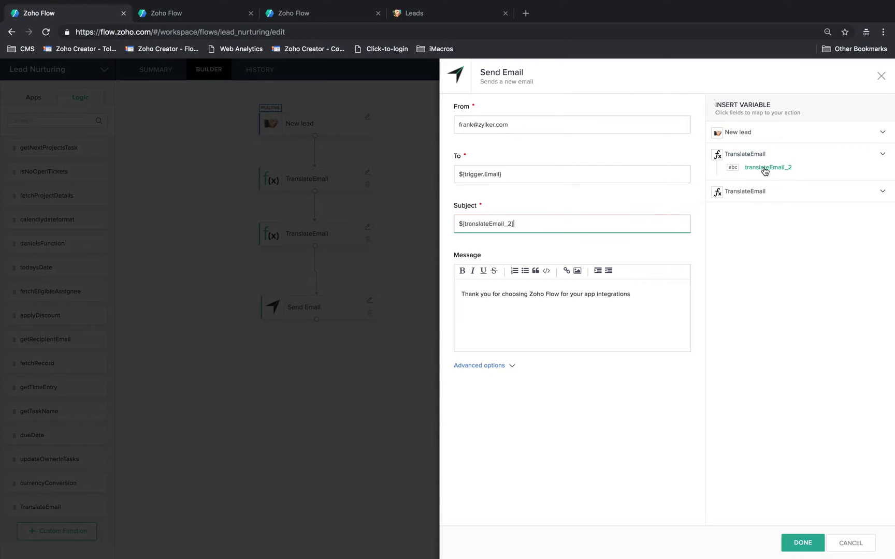
{"action": "left_click_drag", "start_coordinate": [636, 295], "coordinate": [462, 294]}
{"action": "key", "text": "BackSpace"}
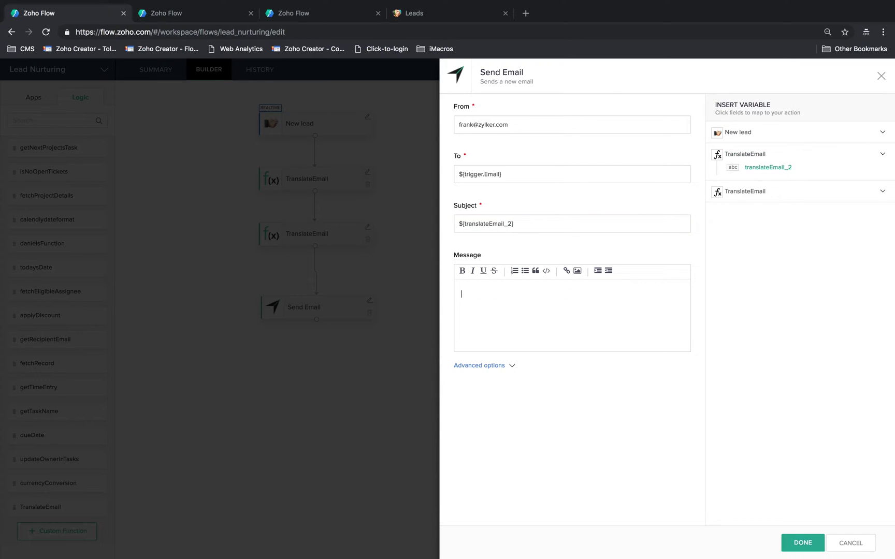
{"action": "left_click", "coordinate": [745, 191]}
{"action": "left_click", "coordinate": [768, 205]}
{"action": "left_click", "coordinate": [802, 543]}
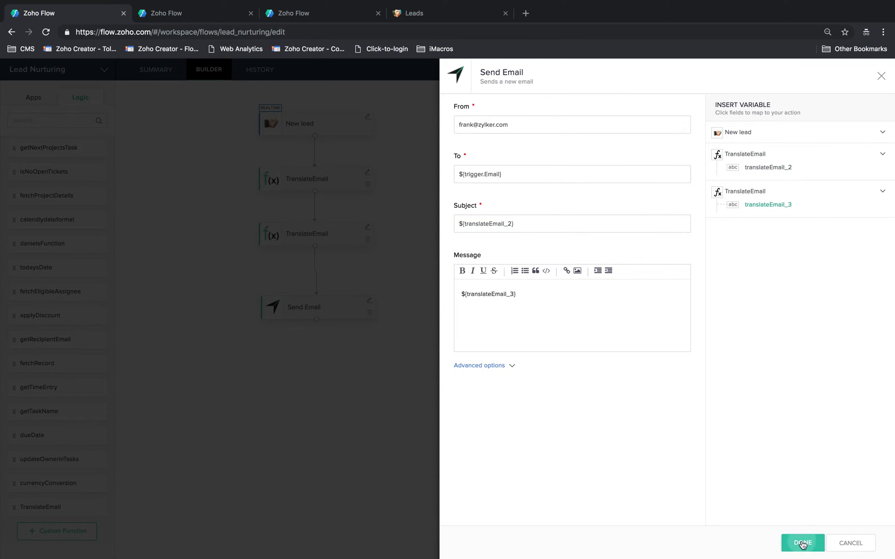
Step: Auto-arrange the Lead Nurturing flow, save it, and switch it ON
{"action": "left_click", "coordinate": [820, 88]}
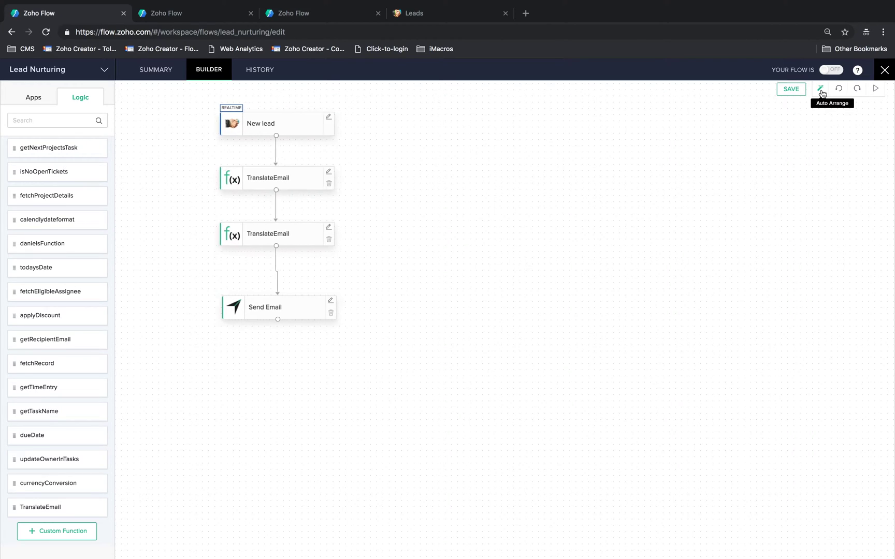
{"action": "left_click", "coordinate": [791, 90]}
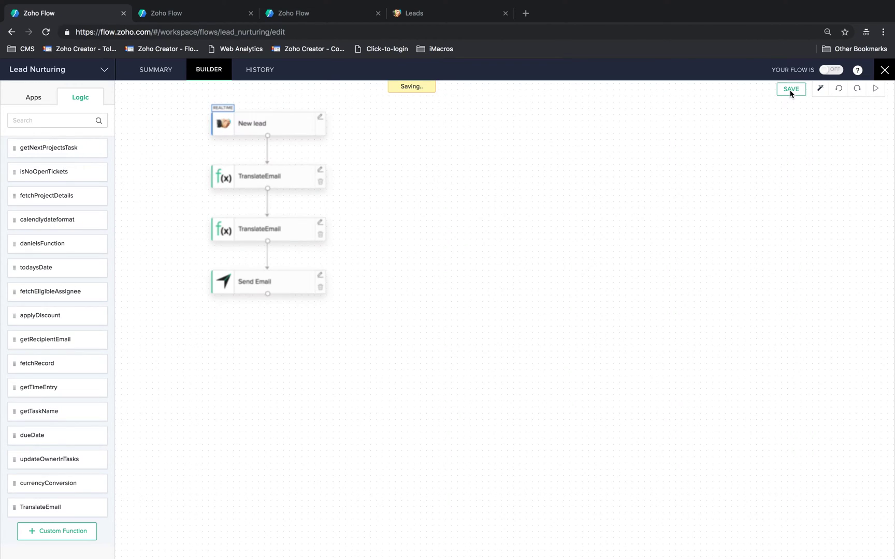
{"action": "left_click", "coordinate": [831, 70]}
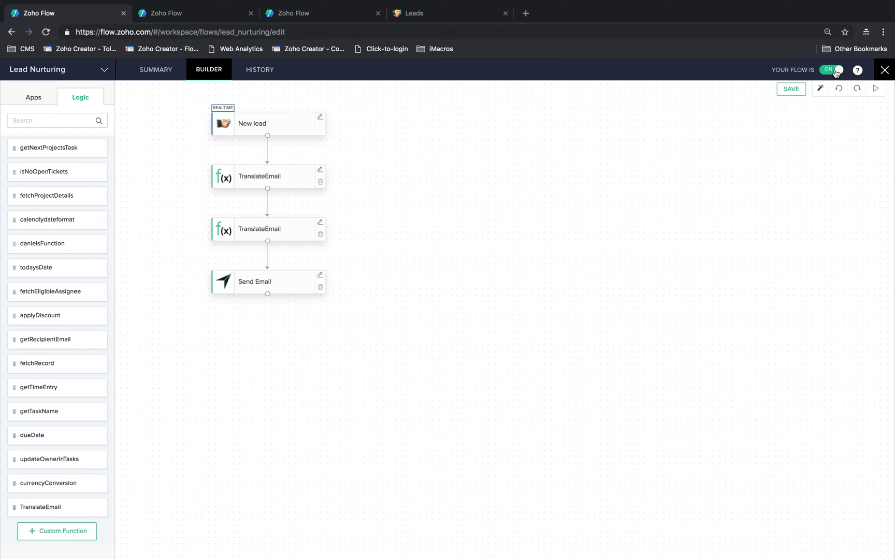
Step: Start a new lead with the lead's first and last name, company Zylker and e-mail address
{"action": "left_click", "coordinate": [442, 14]}
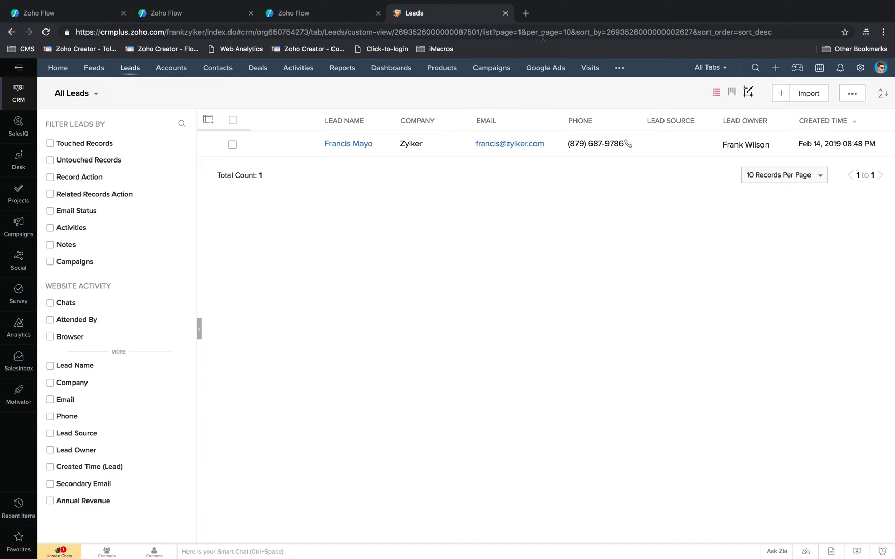
{"action": "left_click", "coordinate": [781, 98]}
{"action": "left_click", "coordinate": [188, 289]}
{"action": "key", "text": "Tab"}
{"action": "key", "text": "shift+Tab"}
{"action": "type", "text": "Zylker"}
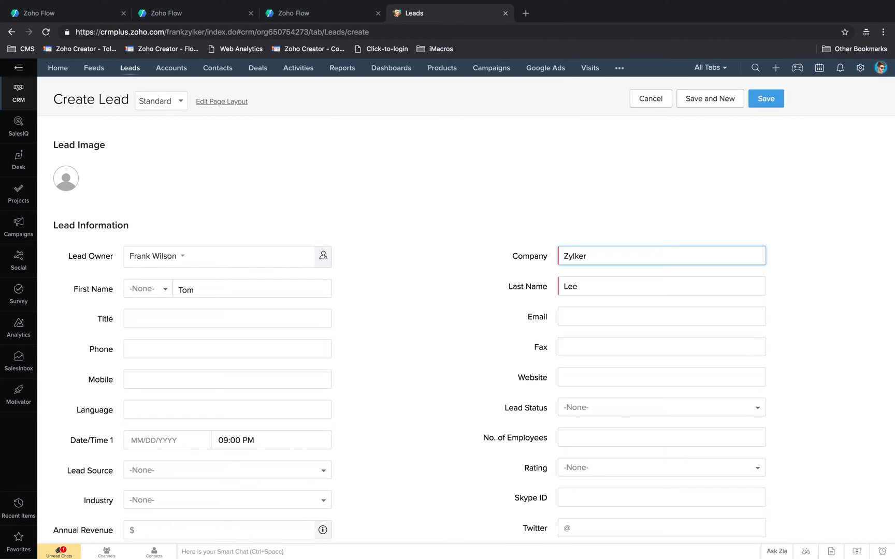
{"action": "key", "text": "Tab"}
{"action": "key", "text": "Tab"}
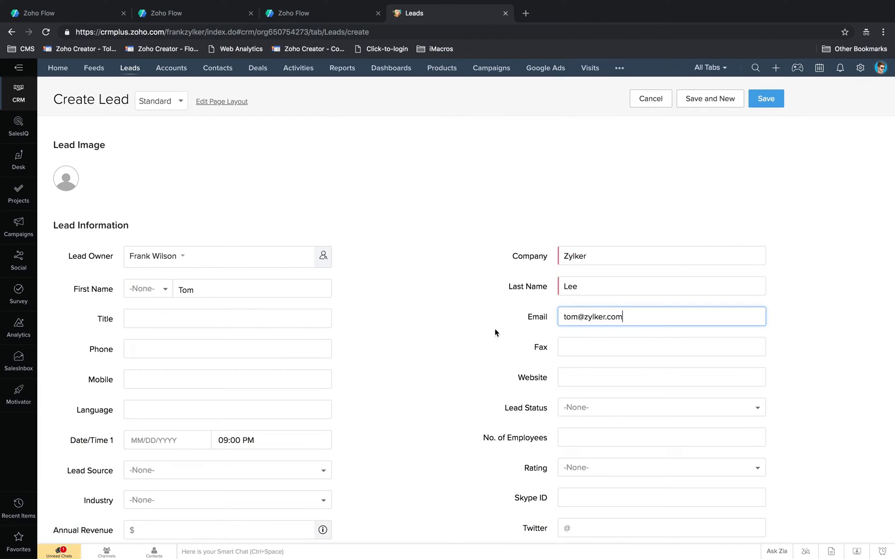
Step: Set the lead's Language to fr and save the record
{"action": "left_click", "coordinate": [163, 410]}
{"action": "type", "text": "fr"}
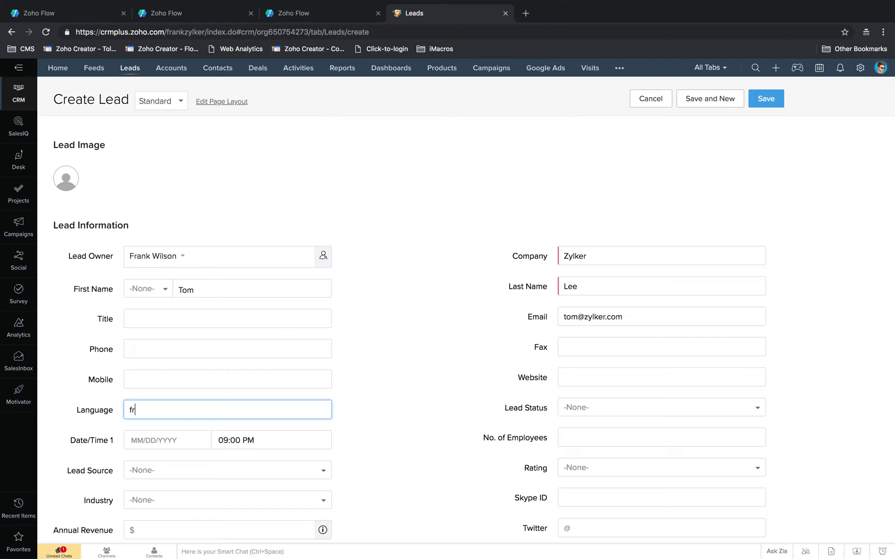
{"action": "left_click", "coordinate": [759, 102]}
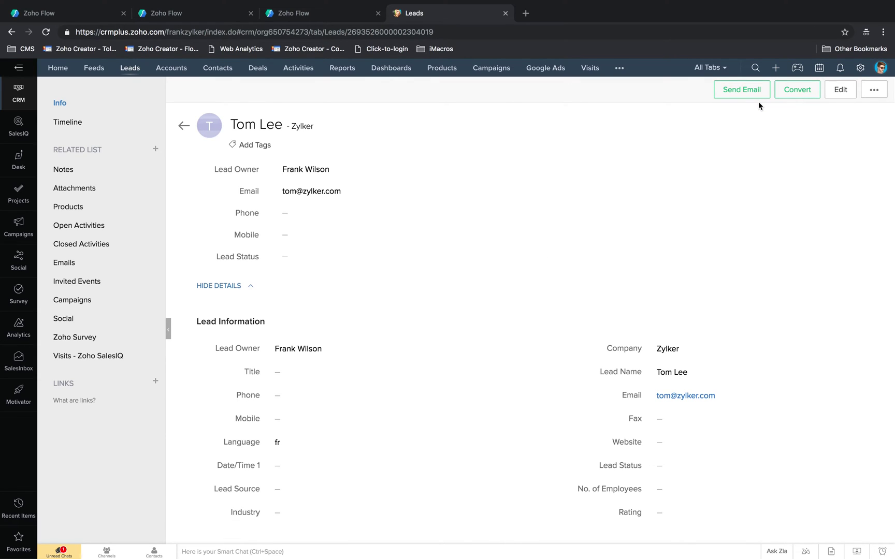
{"action": "key", "text": "ctrl+Left"}
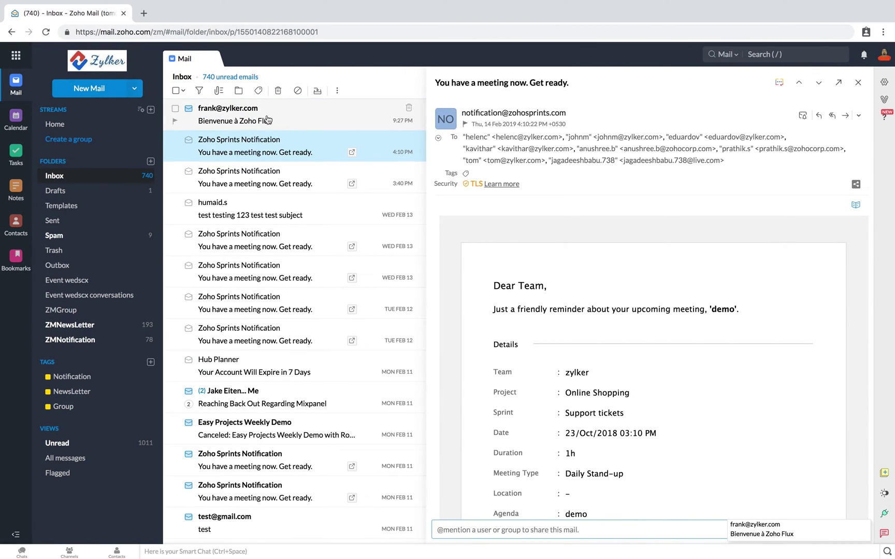
Step: Open the 'Bienvenue à Zoho Flux' email in the Zoho Mail inbox
{"action": "left_click", "coordinate": [267, 120]}
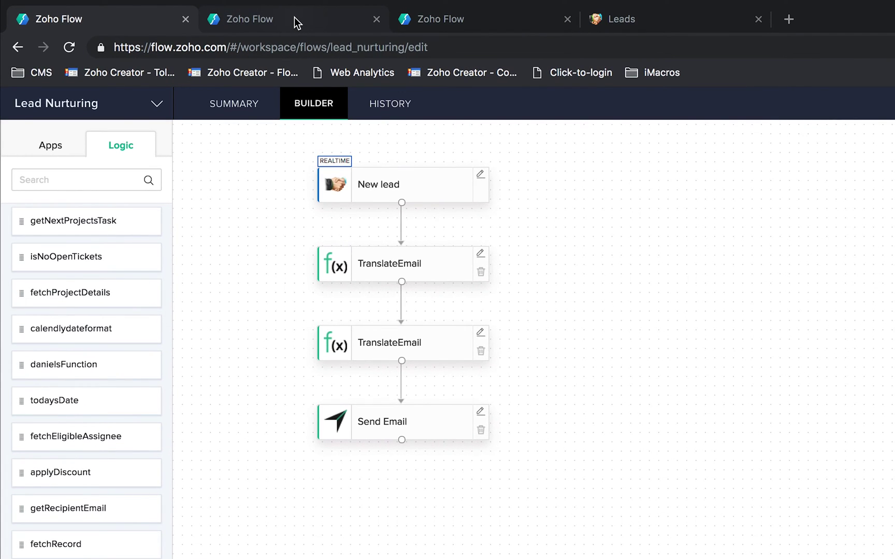
Step: Switch through the open Zoho Flow tabs, Ticket Sentiment Analysis then Exchange Reconciliation, to show that flow's builder
{"action": "left_click", "coordinate": [294, 16]}
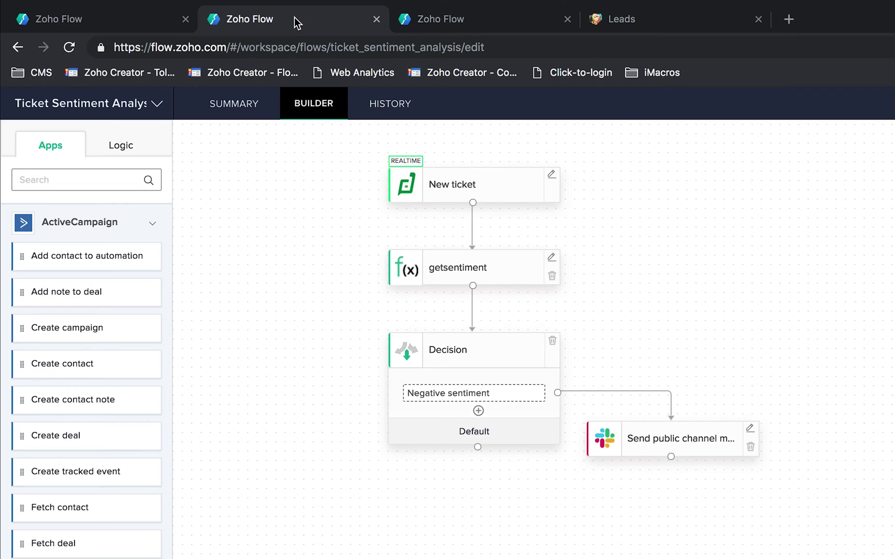
{"action": "left_click", "coordinate": [474, 16]}
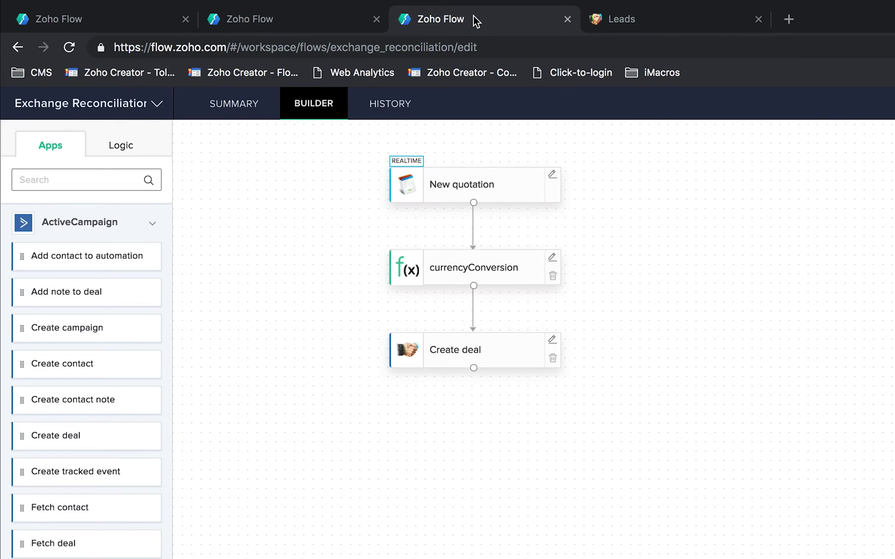